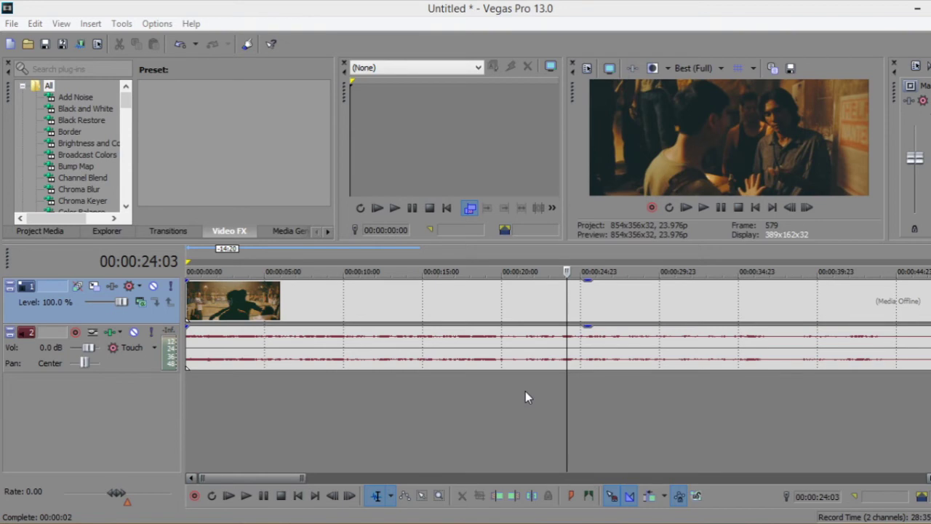
- Position the playhead on frame 600 at 00:00:25:00 using a drag and frame steps
left_click_drag(566, 409, 567, 409)
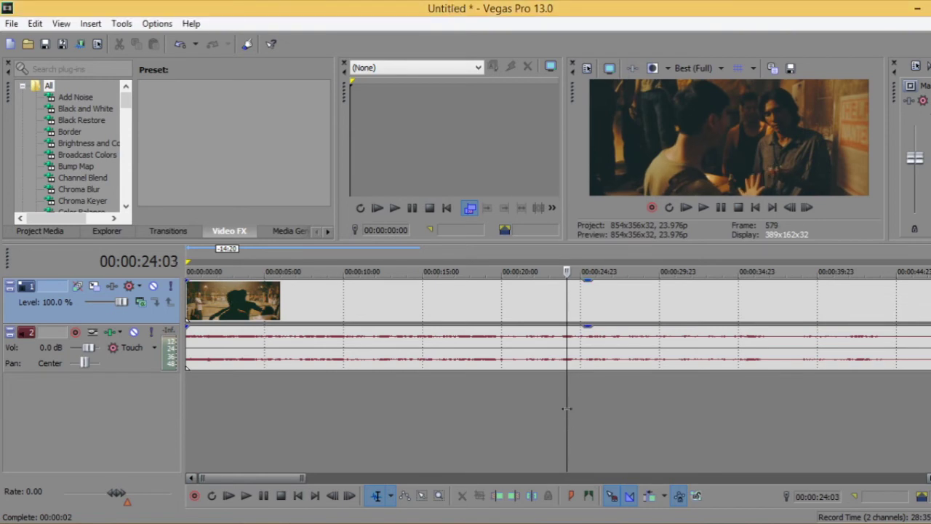
key("Right")
key("Right")
key("Right")
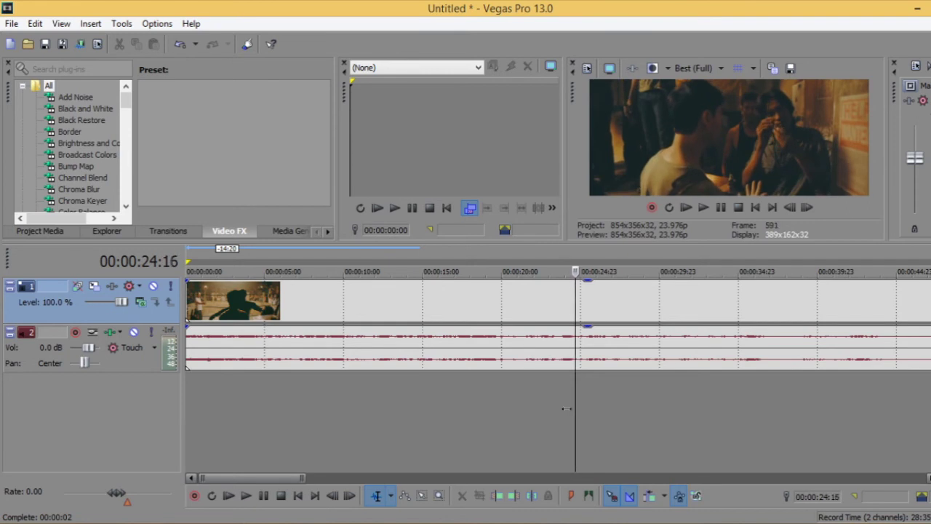
key("Right")
key("Right")
key("Right")
key("Right")
key("Right")
key("Right")
key("Right")
key("Right")
key("Right")
key("Right")
key("Left")
key("Left")
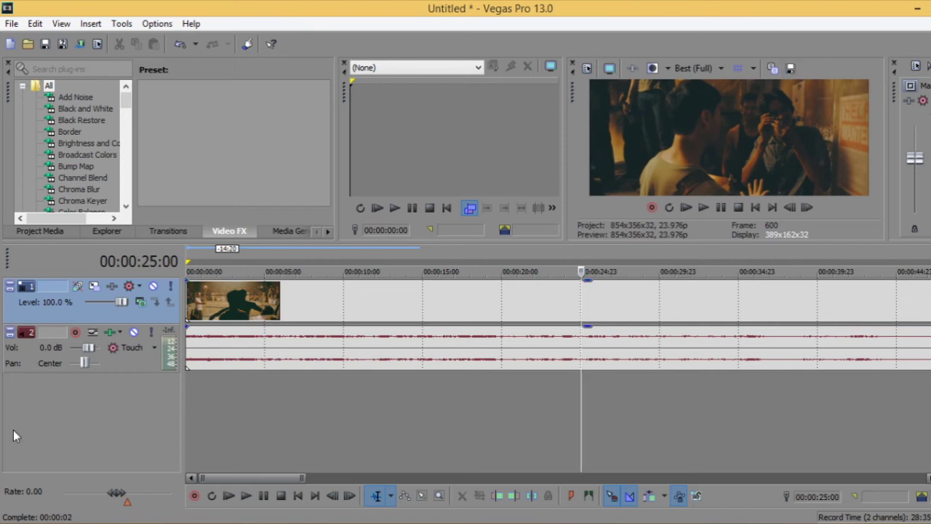
- Show Project Media and start the Save Snapshot to File command for the current frame
key("alt+5")
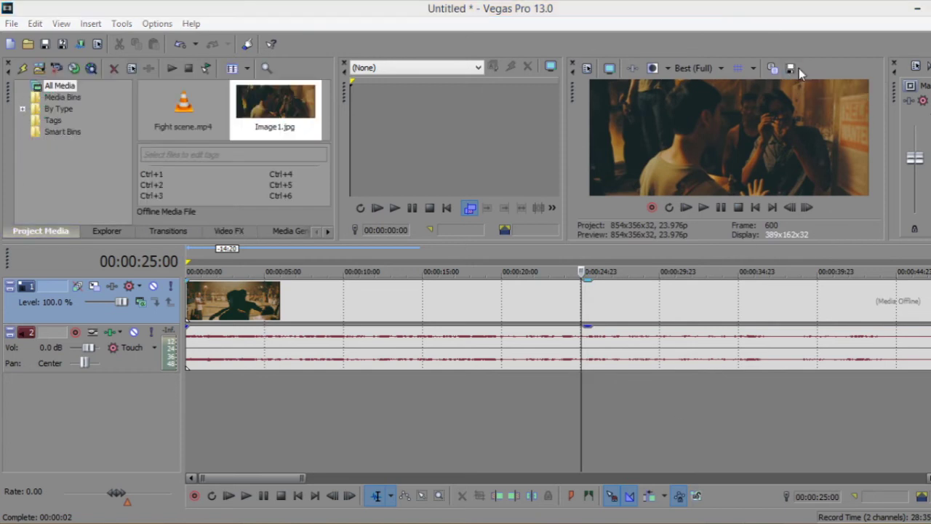
left_click(791, 69)
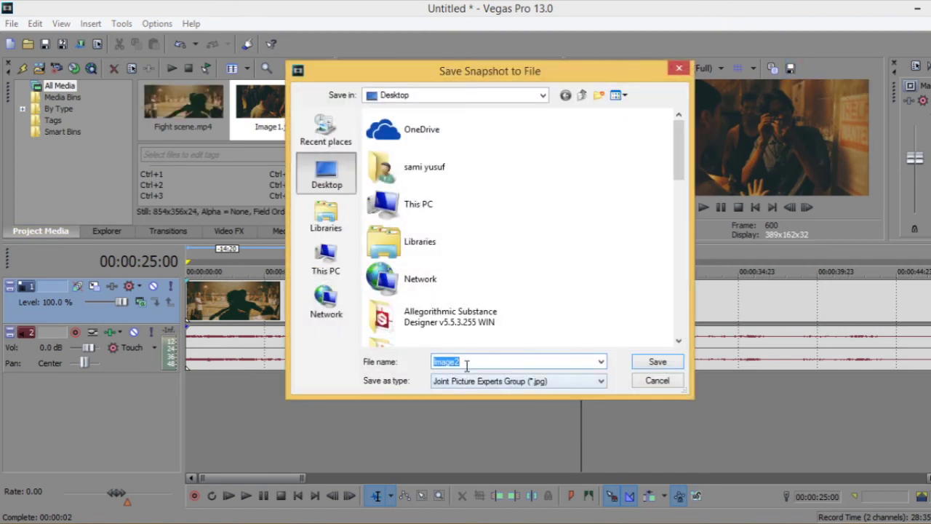
type("am1")
- Save the 00:00:25:00 frame as amh.jpg so it appears in Project Media
left_click(658, 362)
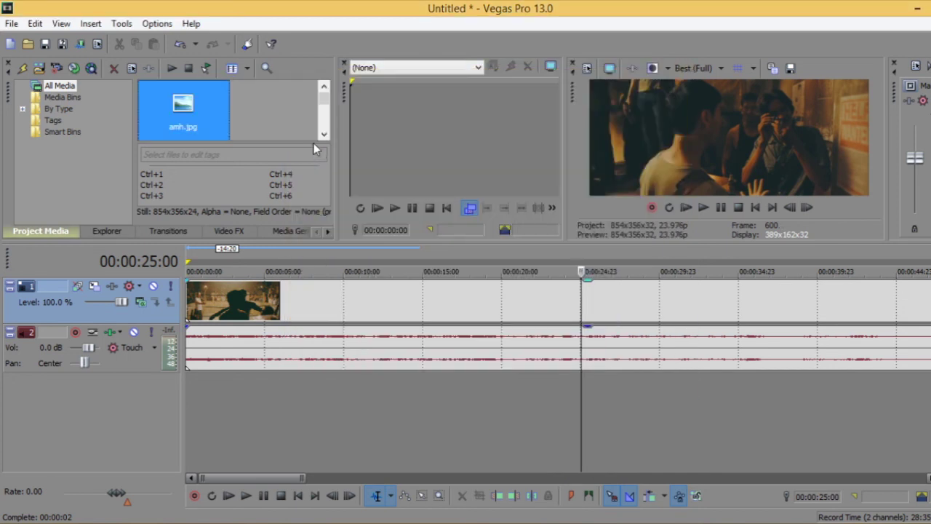